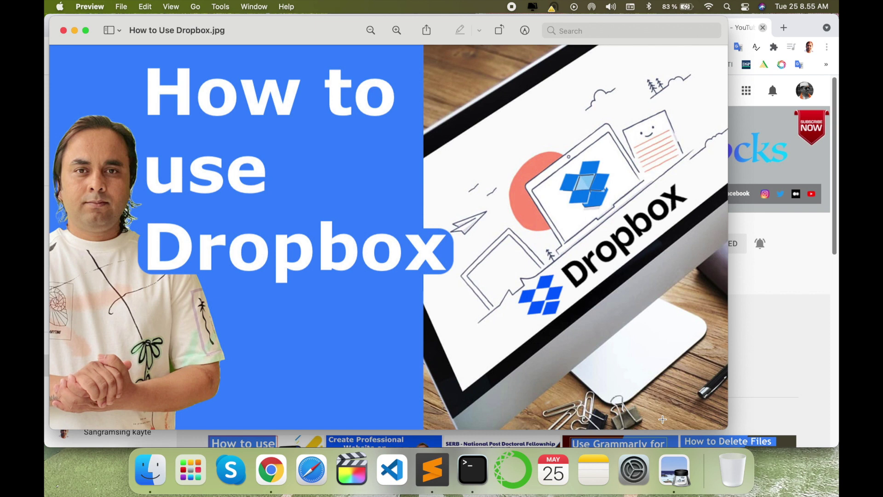
- Switch from the Preview image to Chrome showing the Research Rocks YouTube channel
{"action": "key", "text": "super+Tab"}
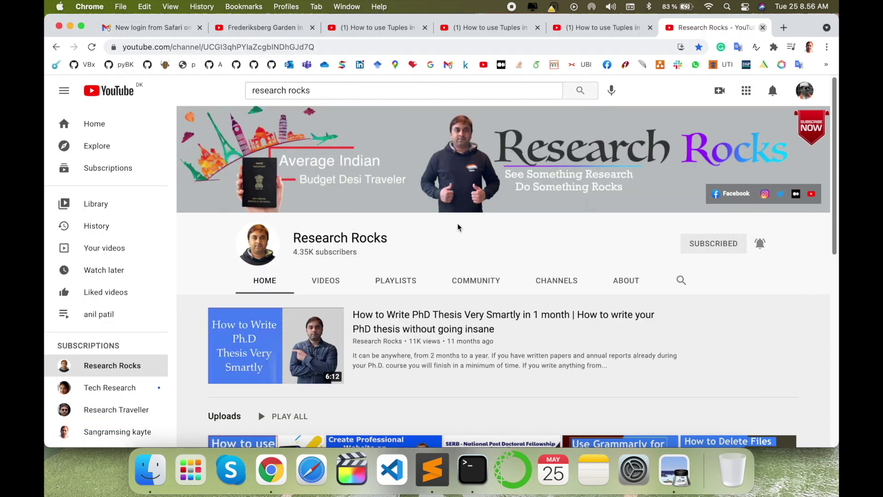
- In a new tab, Google 'Dropbox' and open the official dropbox.com result
{"action": "left_click", "coordinate": [784, 27]}
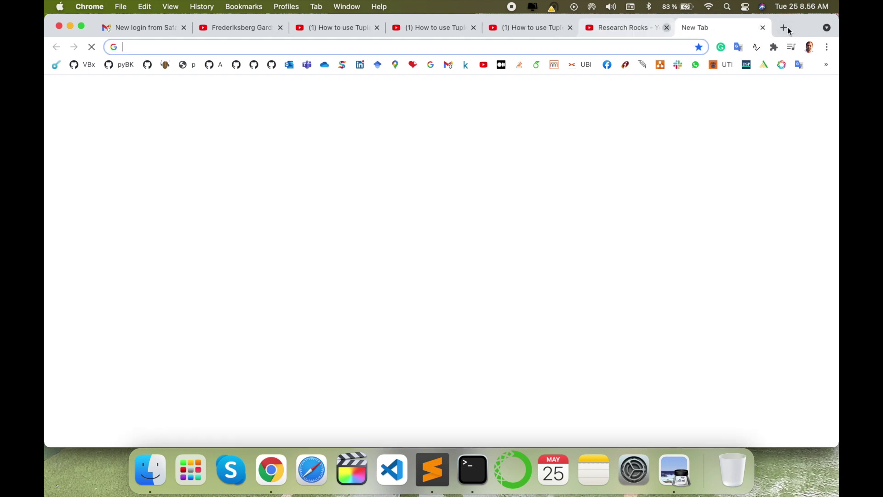
{"action": "left_click", "coordinate": [403, 297]}
{"action": "type", "text": "Dropbox"}
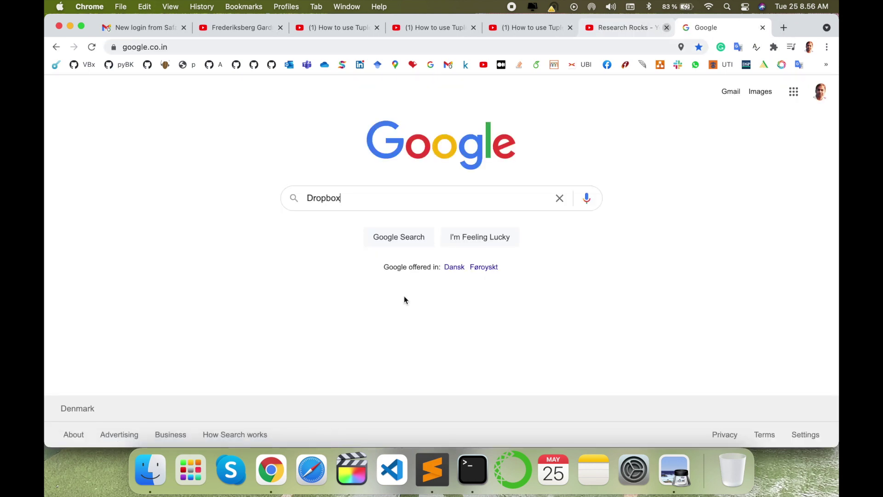
{"action": "left_click", "coordinate": [333, 221]}
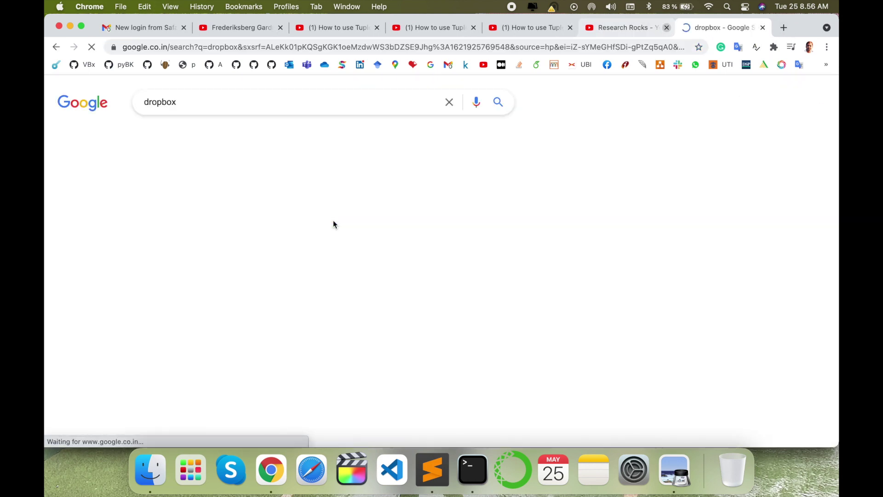
{"action": "scroll", "coordinate": [171, 322], "scroll_direction": "down", "scroll_amount": 3}
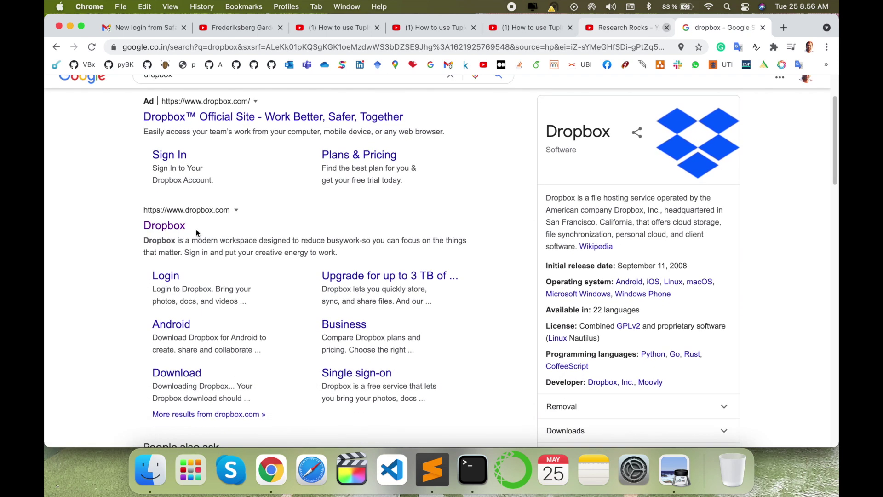
{"action": "left_click", "coordinate": [179, 226]}
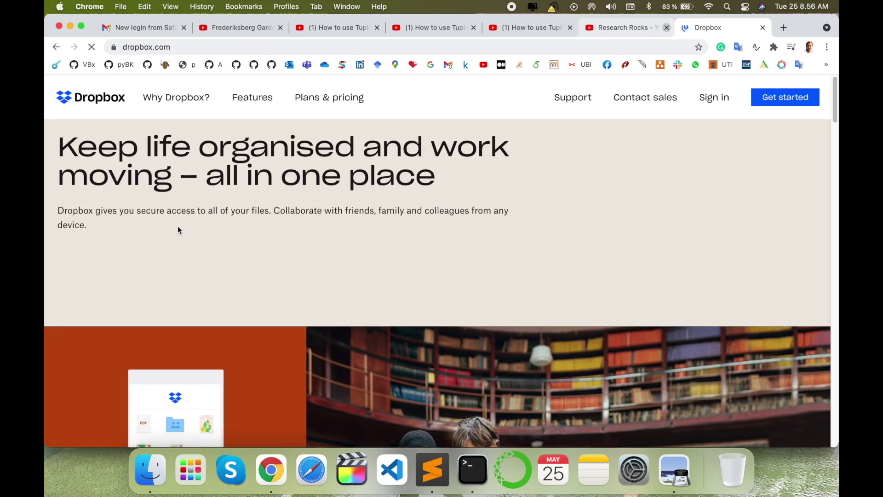
{"action": "scroll", "coordinate": [161, 368], "scroll_direction": "down", "scroll_amount": 15}
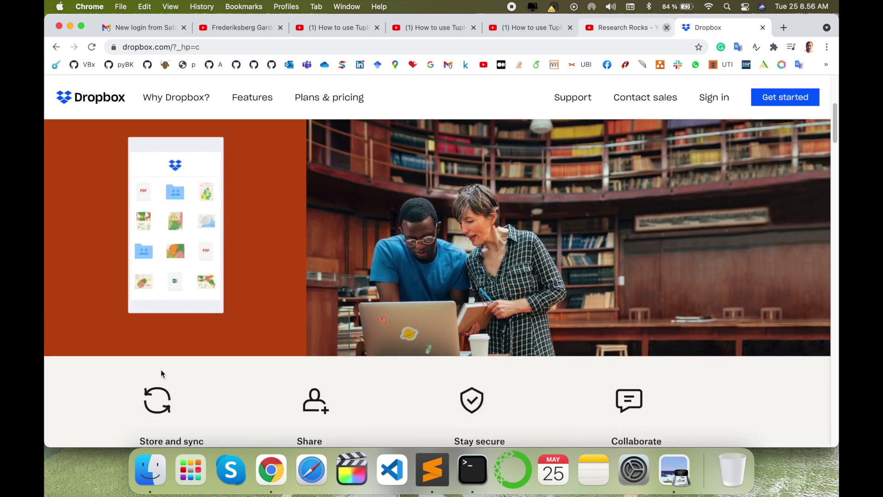
{"action": "scroll", "coordinate": [162, 372], "scroll_direction": "down", "scroll_amount": 15}
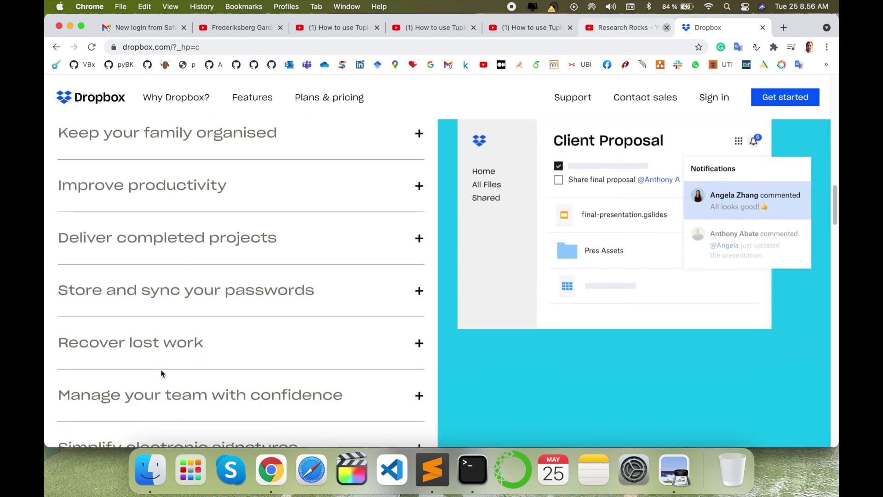
{"action": "scroll", "coordinate": [161, 372], "scroll_direction": "up", "scroll_amount": 2}
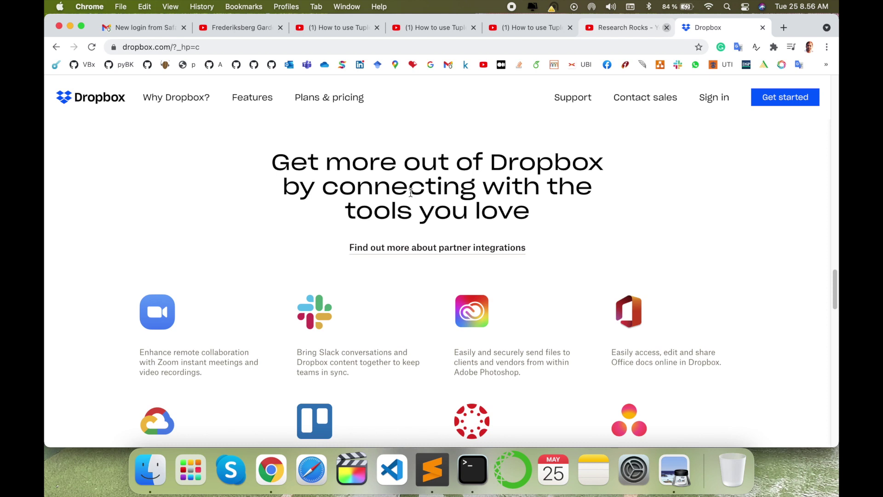
{"action": "scroll", "coordinate": [411, 192], "scroll_direction": "down", "scroll_amount": 2}
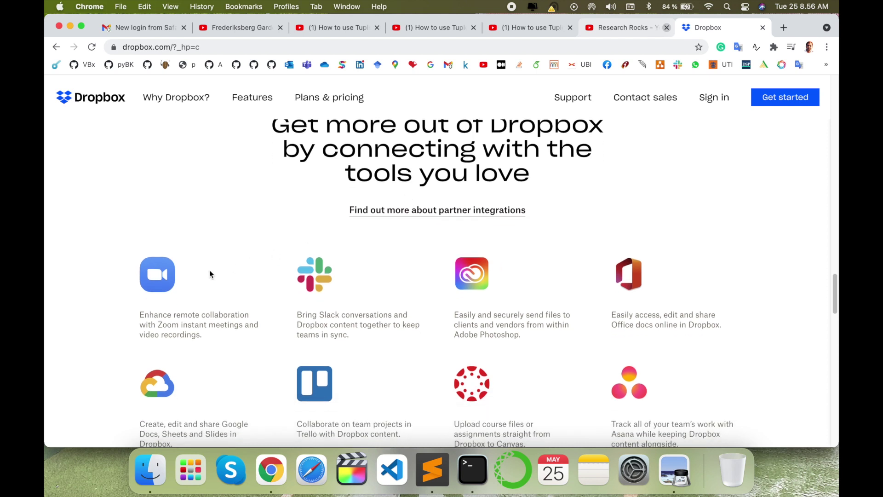
{"action": "scroll", "coordinate": [208, 270], "scroll_direction": "down", "scroll_amount": 1}
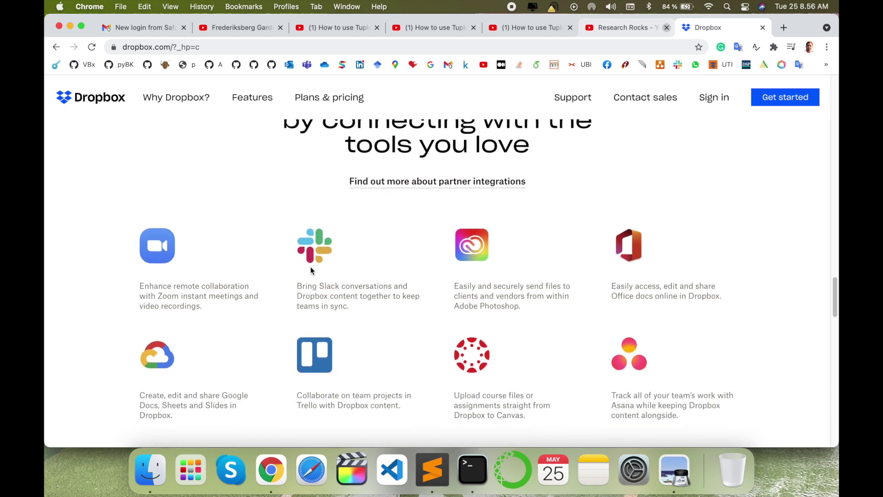
{"action": "scroll", "coordinate": [311, 270], "scroll_direction": "down", "scroll_amount": 2}
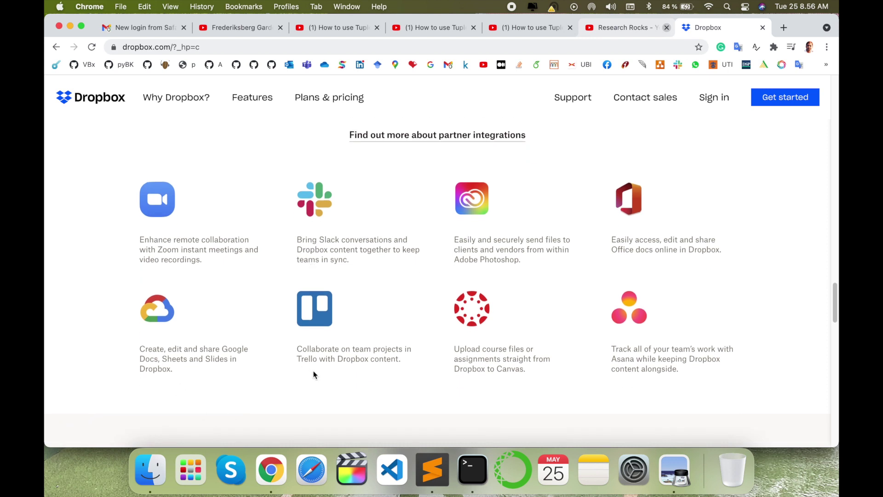
{"action": "scroll", "coordinate": [471, 372], "scroll_direction": "down", "scroll_amount": 20}
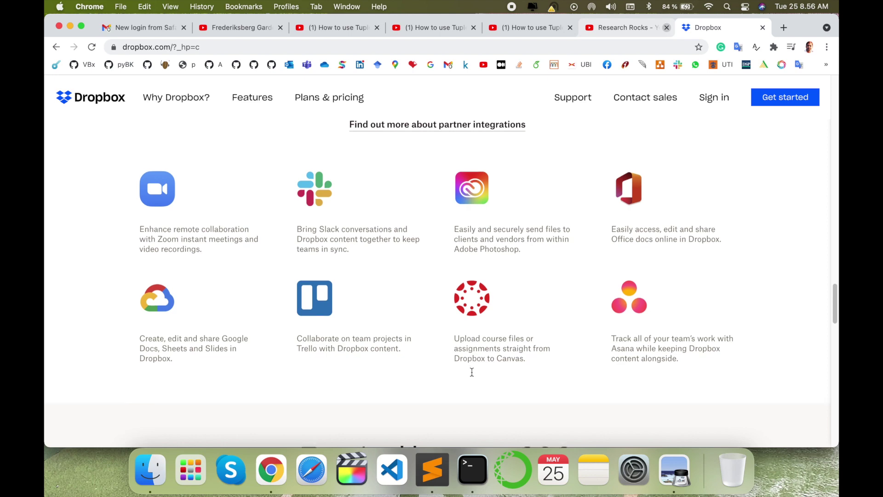
{"action": "scroll", "coordinate": [471, 375], "scroll_direction": "down", "scroll_amount": 15}
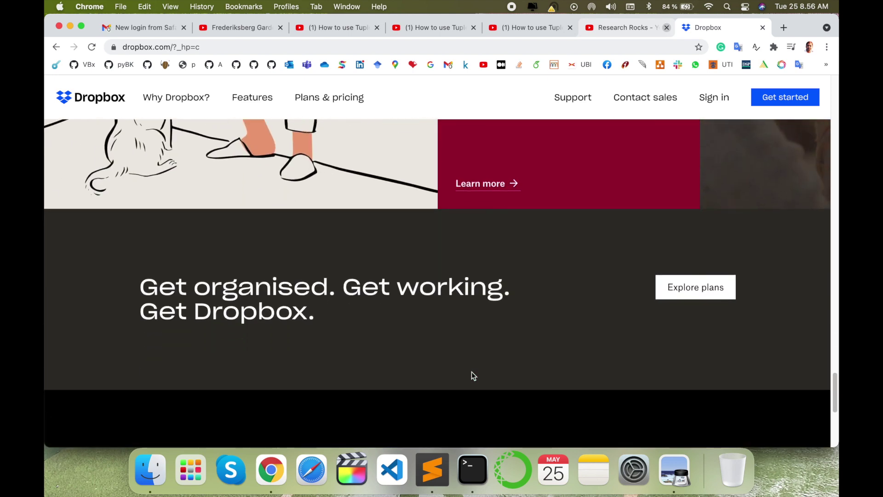
{"action": "key", "text": "super+Up"}
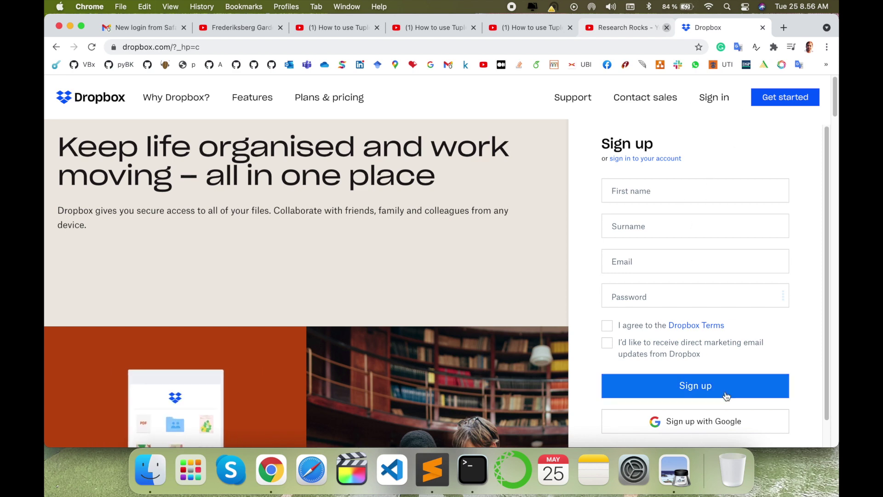
- Sign in to Dropbox with a Google account and allow access
{"action": "left_click", "coordinate": [705, 422]}
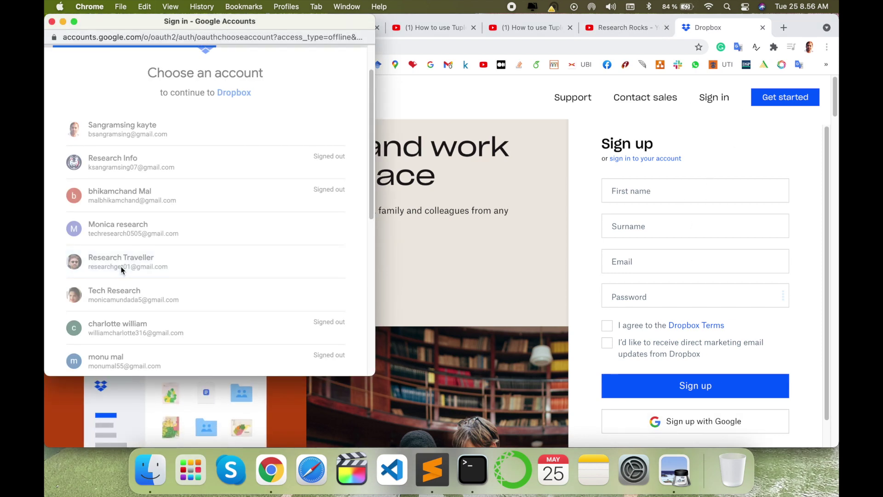
{"action": "left_click", "coordinate": [119, 264]}
{"action": "left_click", "coordinate": [313, 346]}
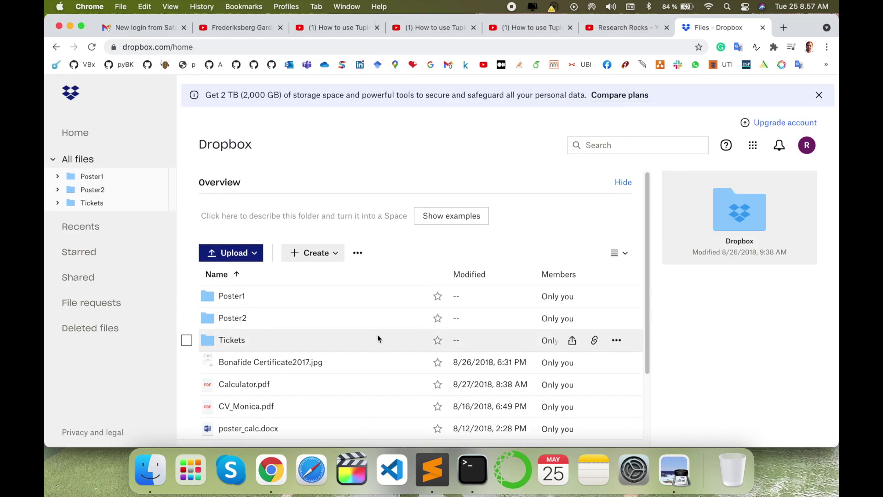
- Open the Poster1 folder and dismiss the storage-upgrade offer
{"action": "scroll", "coordinate": [412, 280], "scroll_direction": "down", "scroll_amount": 3}
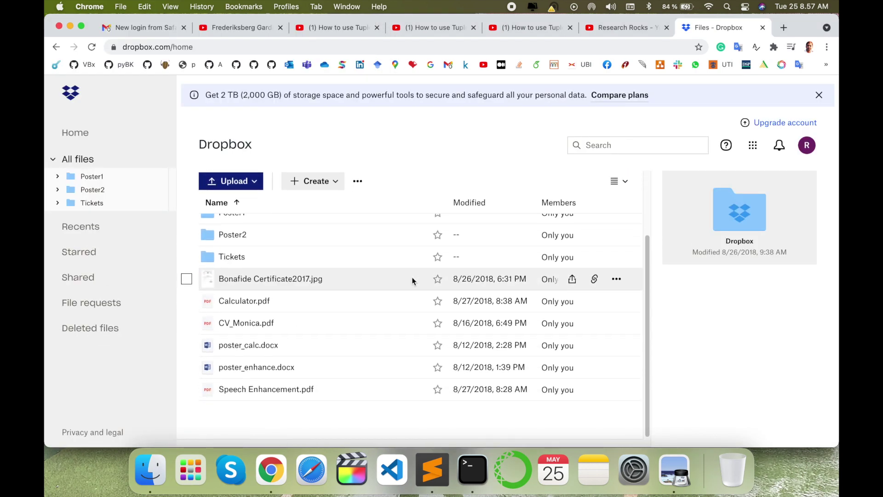
{"action": "scroll", "coordinate": [412, 278], "scroll_direction": "up", "scroll_amount": 2}
{"action": "left_click", "coordinate": [233, 248]}
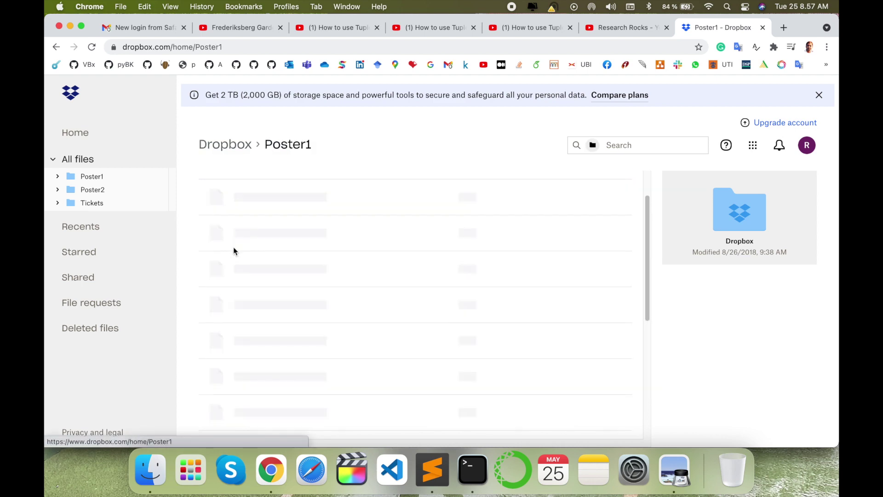
{"action": "scroll", "coordinate": [234, 251], "scroll_direction": "down", "scroll_amount": 1}
{"action": "scroll", "coordinate": [234, 250], "scroll_direction": "down", "scroll_amount": 10}
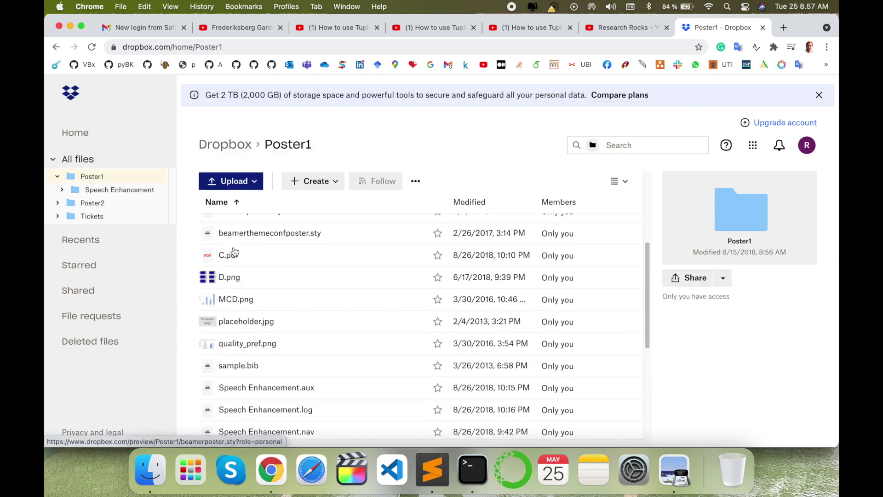
{"action": "scroll", "coordinate": [233, 251], "scroll_direction": "up", "scroll_amount": 10}
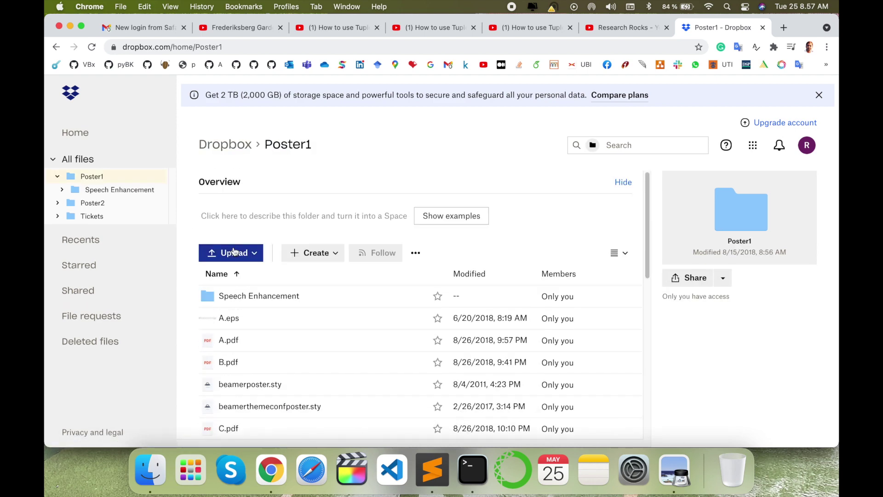
{"action": "scroll", "coordinate": [266, 306], "scroll_direction": "down", "scroll_amount": 5}
{"action": "left_click", "coordinate": [819, 95]}
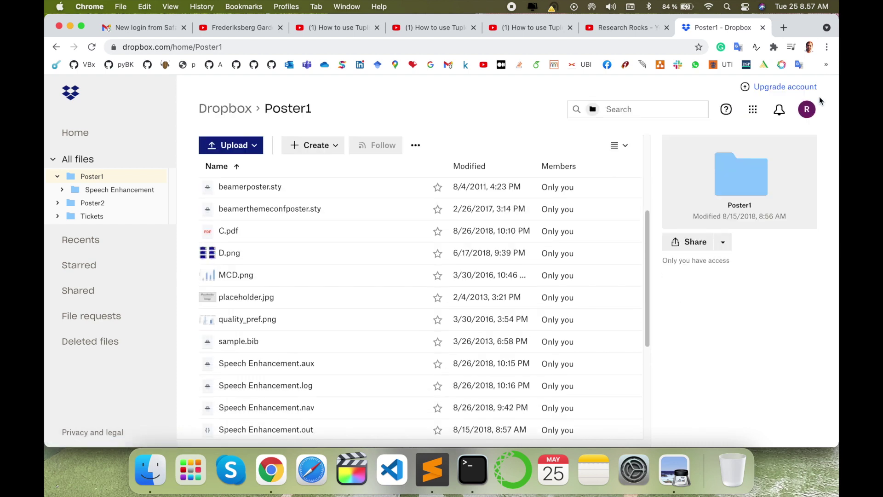
- Invite a suggested contact with edit access and send the Poster1 folder share
{"action": "left_click", "coordinate": [690, 247]}
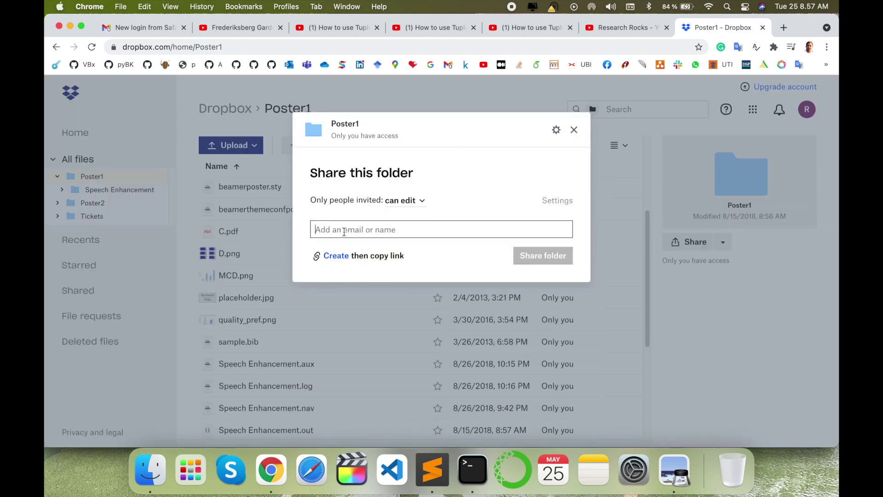
{"action": "type", "text": "bsan"}
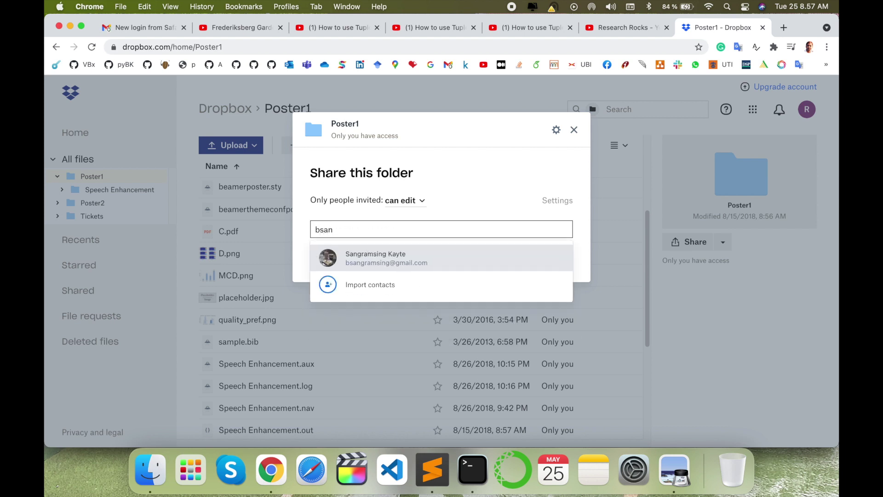
{"action": "left_click", "coordinate": [358, 256]}
{"action": "left_click", "coordinate": [531, 307]}
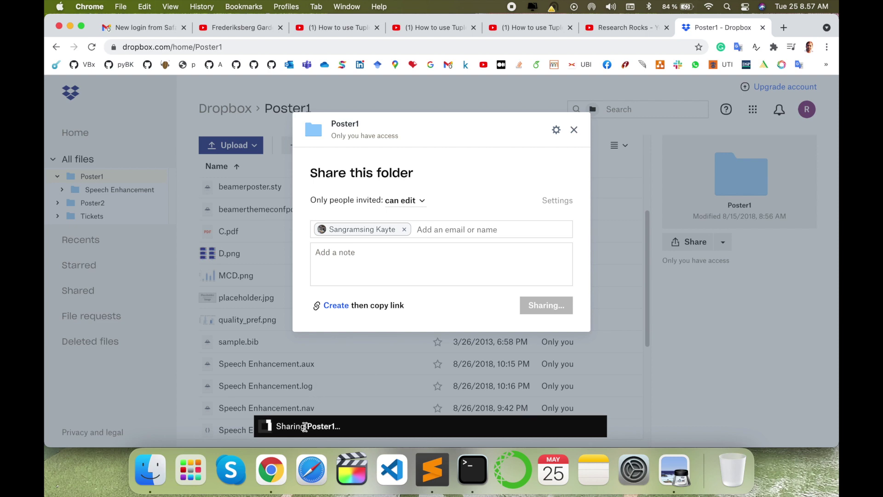
{"action": "left_click_drag", "start_coordinate": [277, 426], "coordinate": [340, 427]}
- From the Gmail inbox, follow the Dropbox share email to Poster1 and preview A.pdf
{"action": "left_click", "coordinate": [157, 29]}
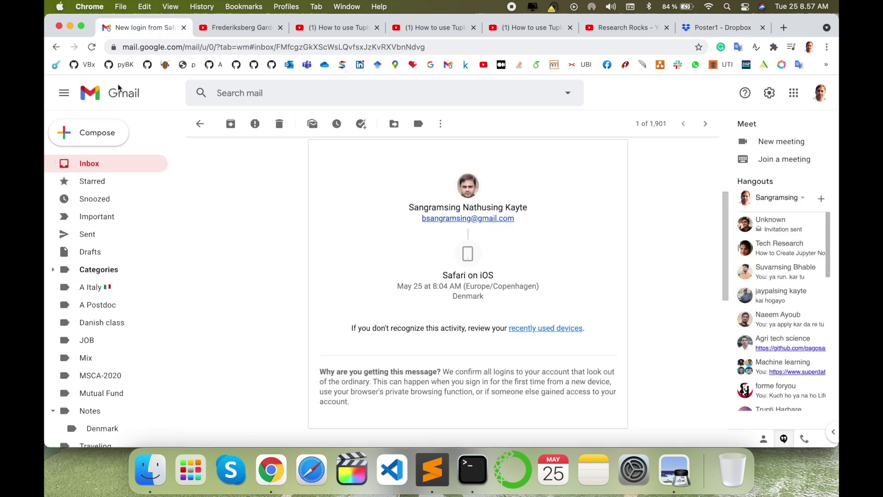
{"action": "left_click", "coordinate": [94, 164]}
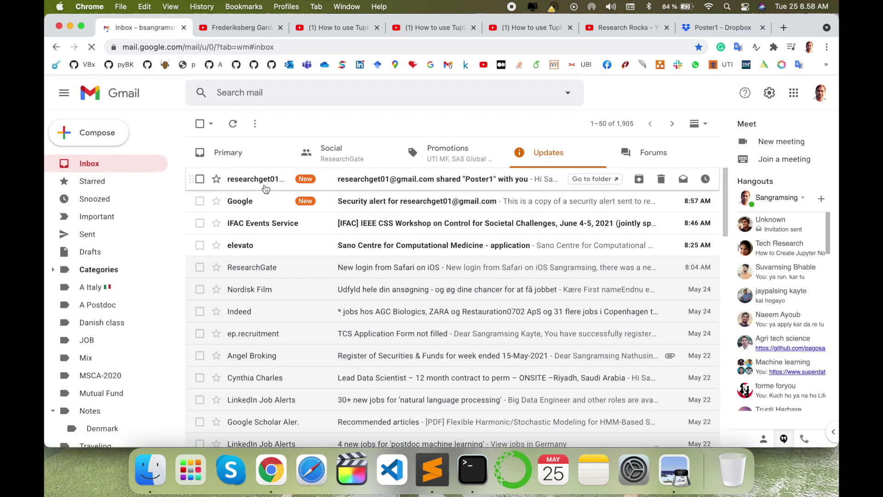
{"action": "left_click", "coordinate": [468, 180]}
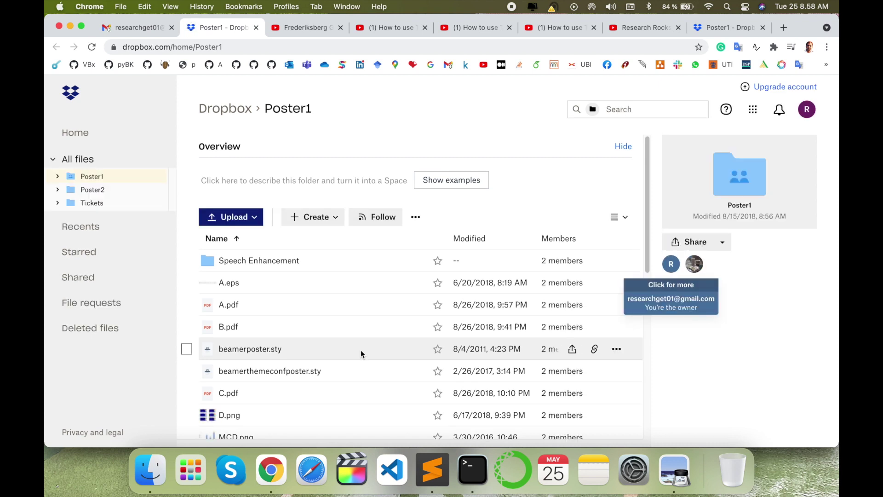
{"action": "scroll", "coordinate": [360, 349], "scroll_direction": "down", "scroll_amount": 2}
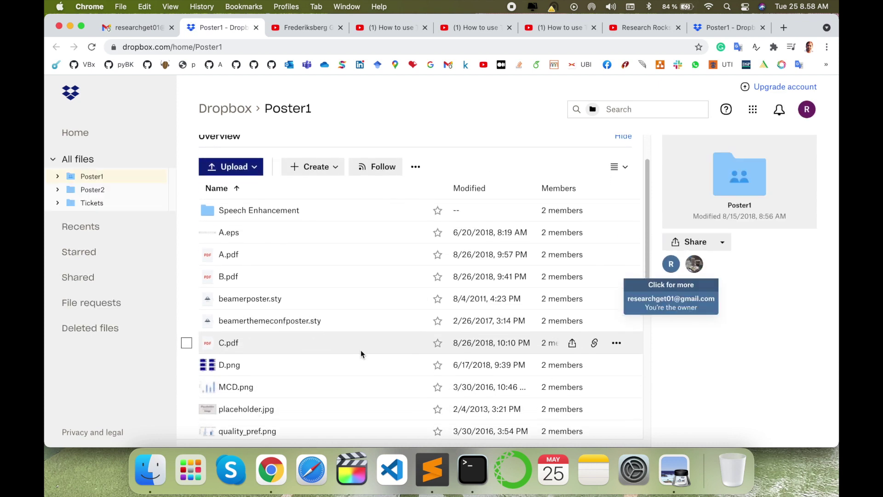
{"action": "left_click", "coordinate": [237, 254]}
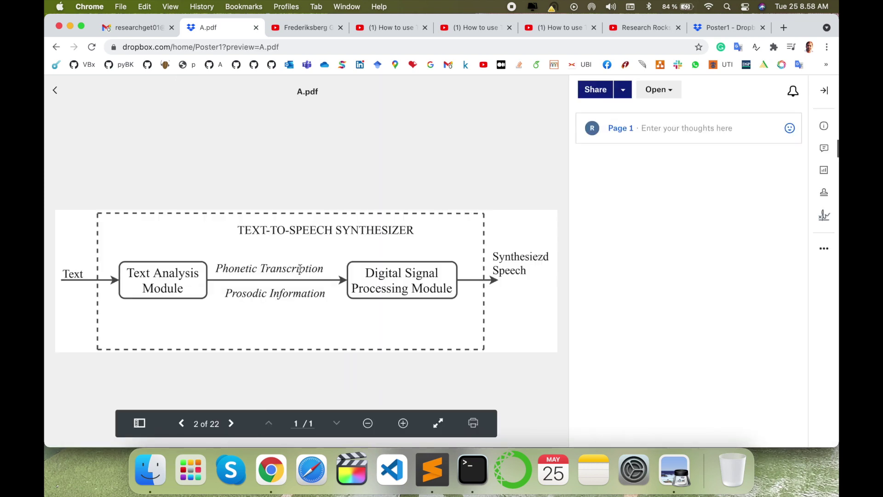
- Close the A.pdf preview and go back to the top-level All files list
{"action": "left_click", "coordinate": [54, 90]}
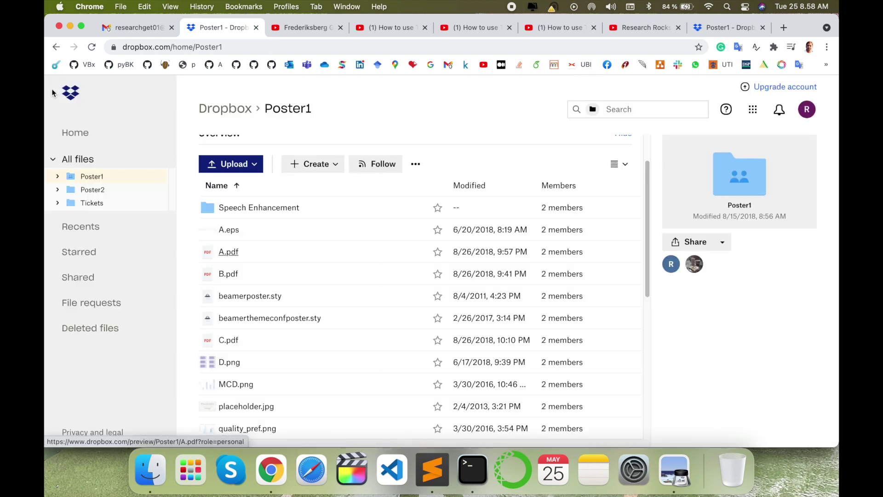
{"action": "scroll", "coordinate": [345, 249], "scroll_direction": "down", "scroll_amount": 3}
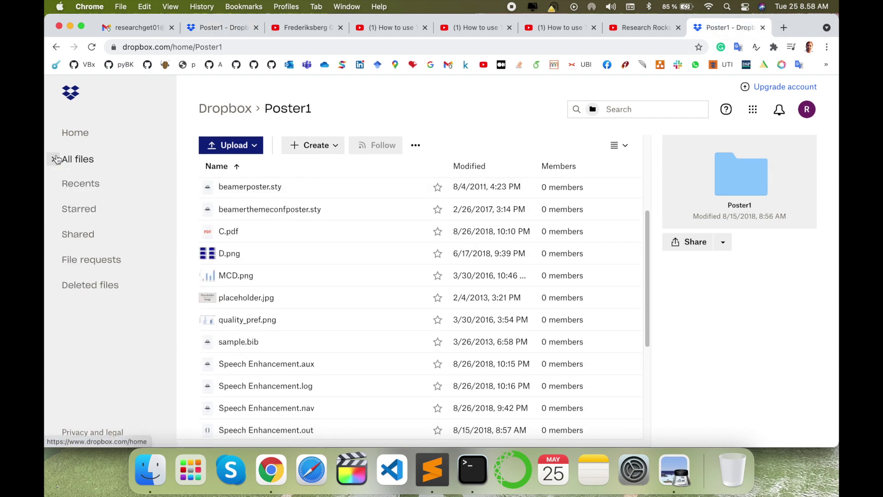
{"action": "left_click", "coordinate": [69, 97]}
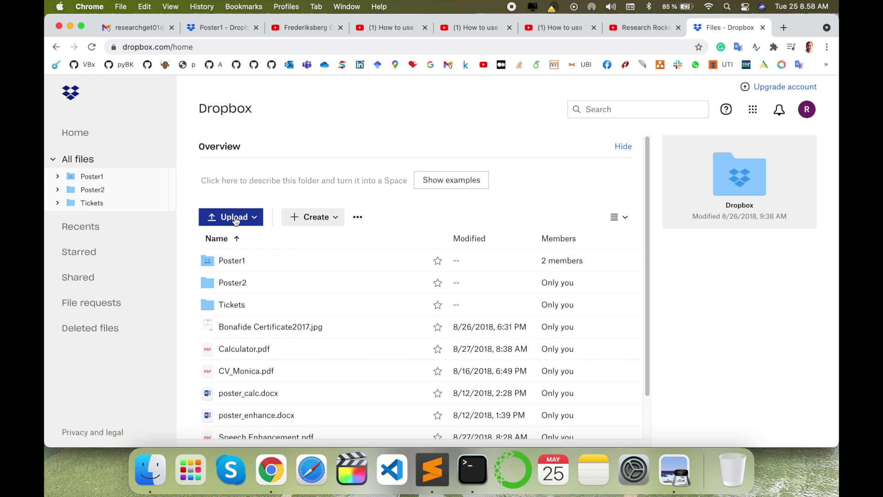
- Create a new folder named 'Research Rocks' from the Create menu
{"action": "left_click", "coordinate": [243, 220]}
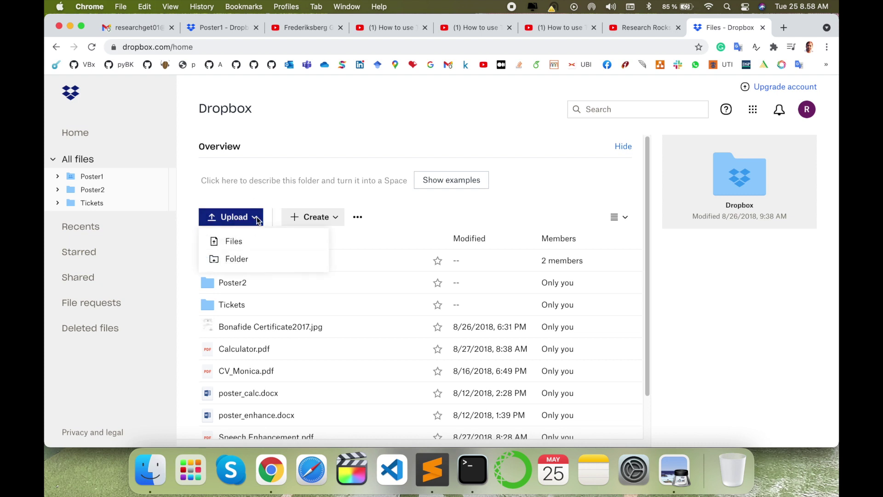
{"action": "left_click", "coordinate": [333, 217]}
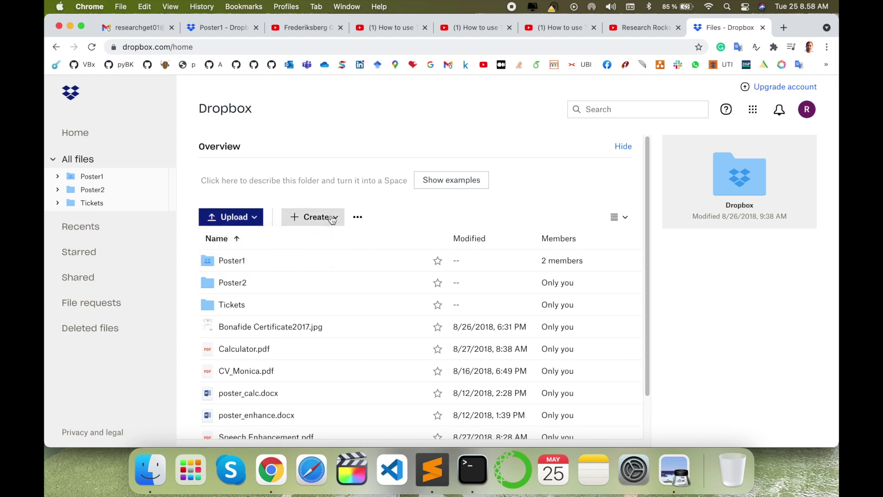
{"action": "left_click", "coordinate": [333, 218]}
{"action": "mouse_move", "coordinate": [316, 277]}
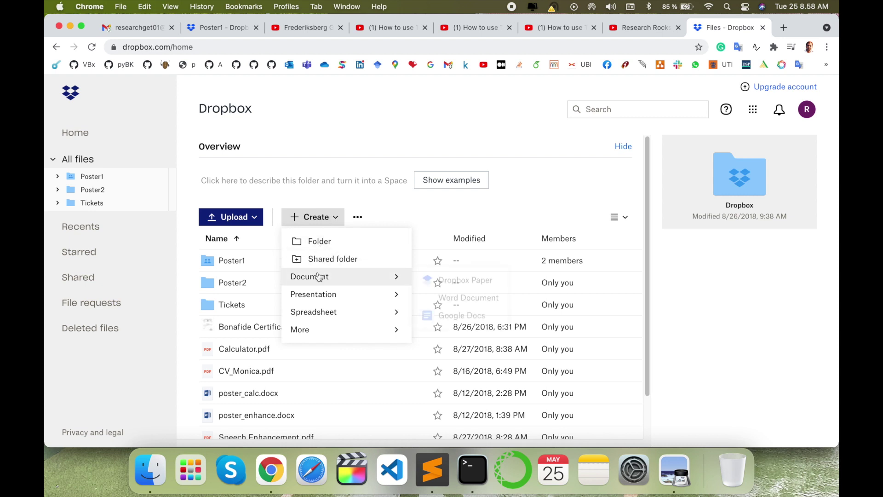
{"action": "left_click", "coordinate": [238, 219]}
{"action": "left_click", "coordinate": [314, 220]}
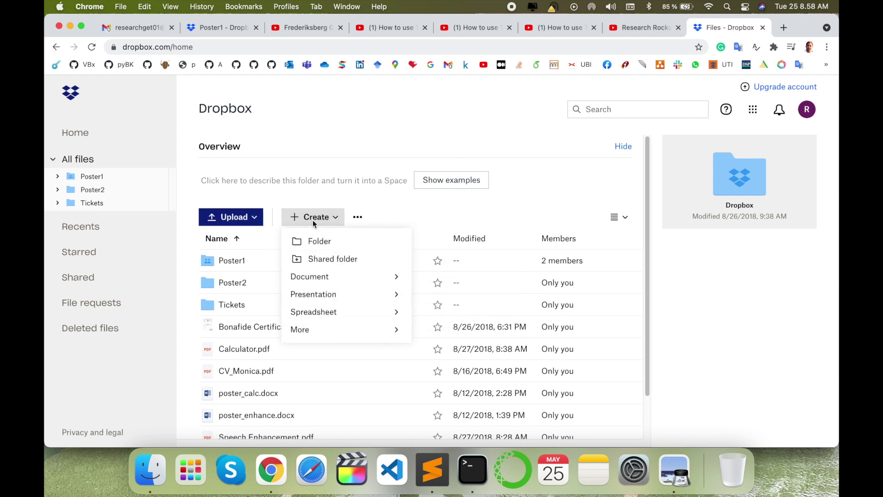
{"action": "left_click", "coordinate": [314, 240]}
{"action": "type", "text": "Research Rocks"}
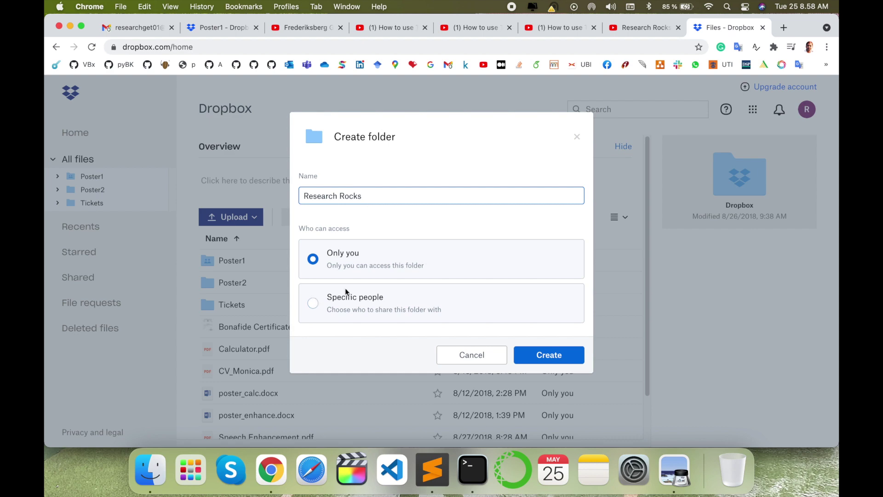
{"action": "key", "text": "Return"}
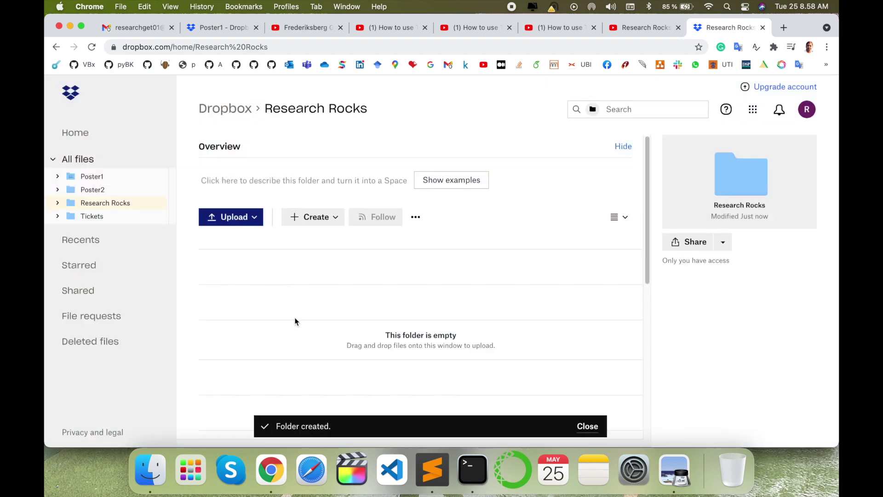
- Upload both Recommendation_Letter PDFs from Downloads into Research Rocks, then open and close its sharing options
{"action": "left_click", "coordinate": [223, 222]}
{"action": "left_click", "coordinate": [235, 241]}
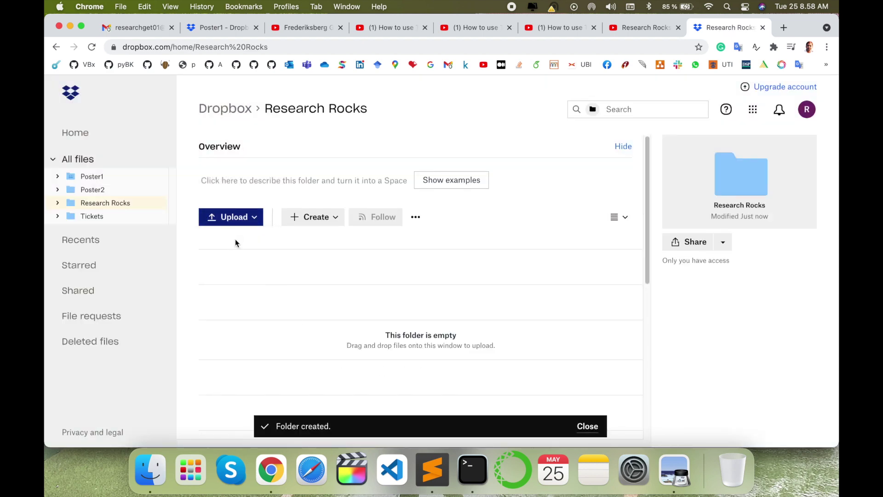
{"action": "scroll", "coordinate": [478, 230], "scroll_direction": "down", "scroll_amount": 1}
{"action": "left_click", "coordinate": [613, 216]}
{"action": "left_click", "coordinate": [535, 211], "text": "shift"}
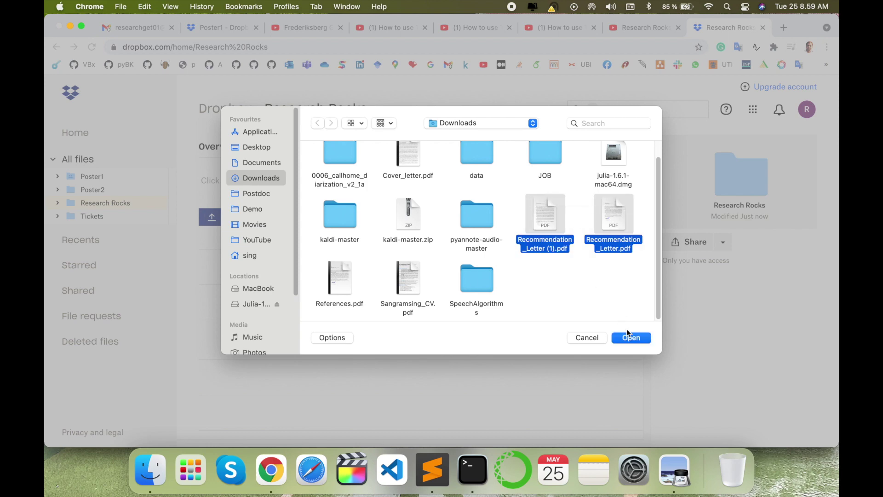
{"action": "left_click", "coordinate": [625, 335]}
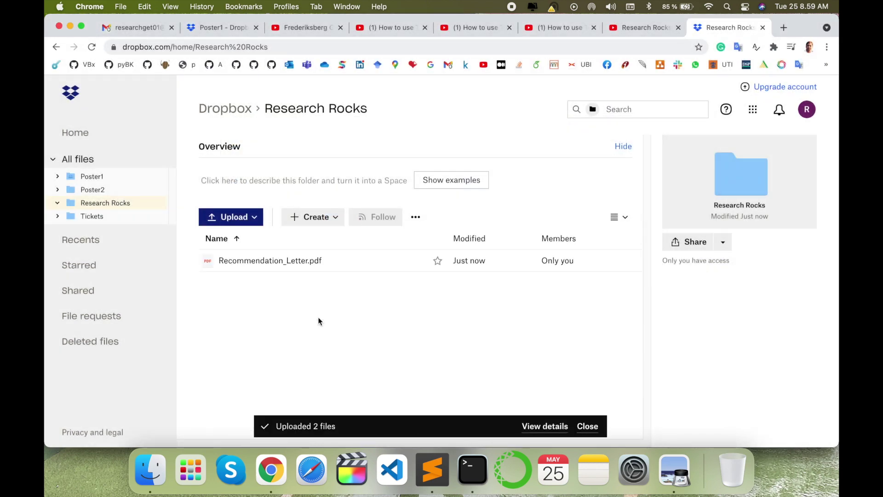
{"action": "left_click", "coordinate": [289, 346]}
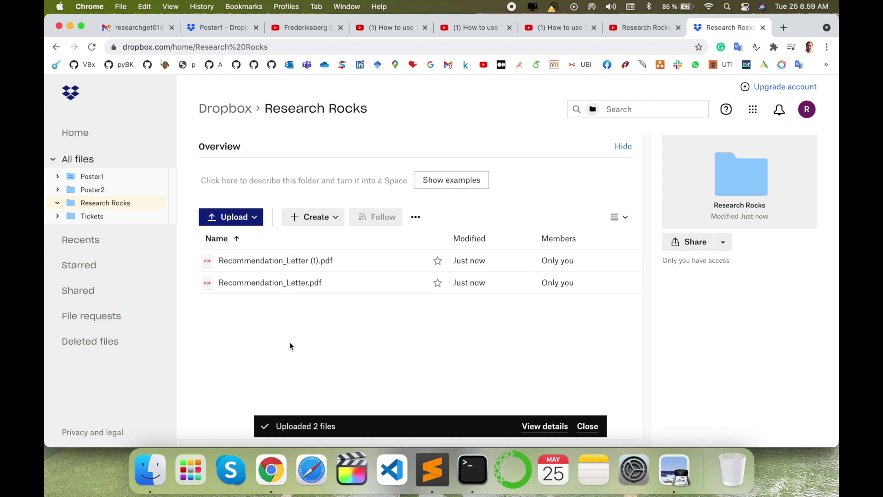
{"action": "left_click", "coordinate": [704, 242]}
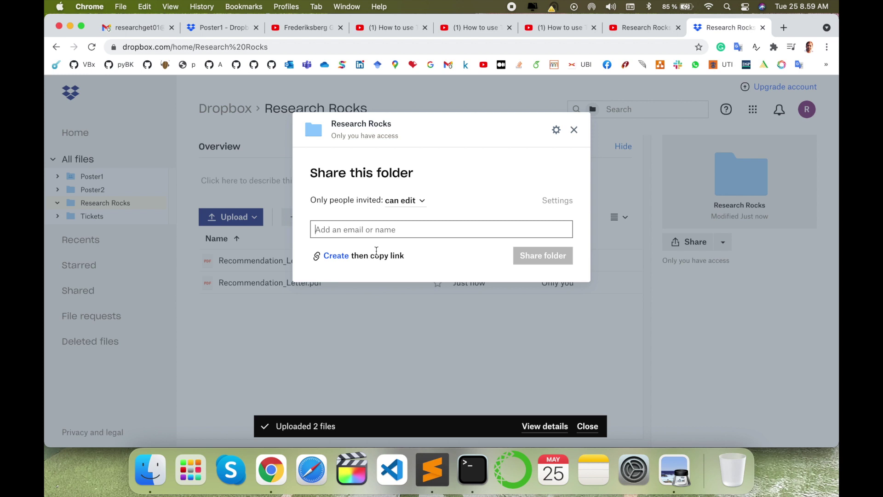
{"action": "left_click", "coordinate": [574, 129]}
- Browse the Recents, Starred, Shared, File requests and Deleted files pages, ending on Home
{"action": "left_click", "coordinate": [87, 240]}
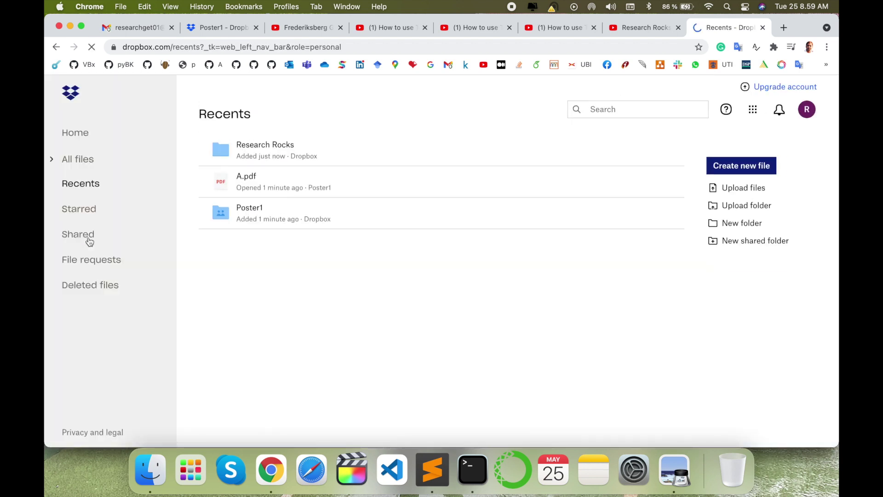
{"action": "left_click", "coordinate": [92, 214]}
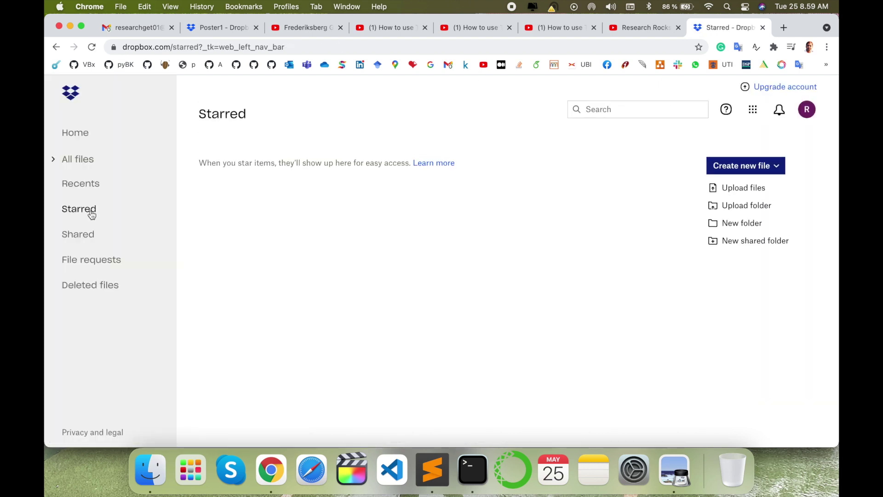
{"action": "left_click", "coordinate": [83, 243]}
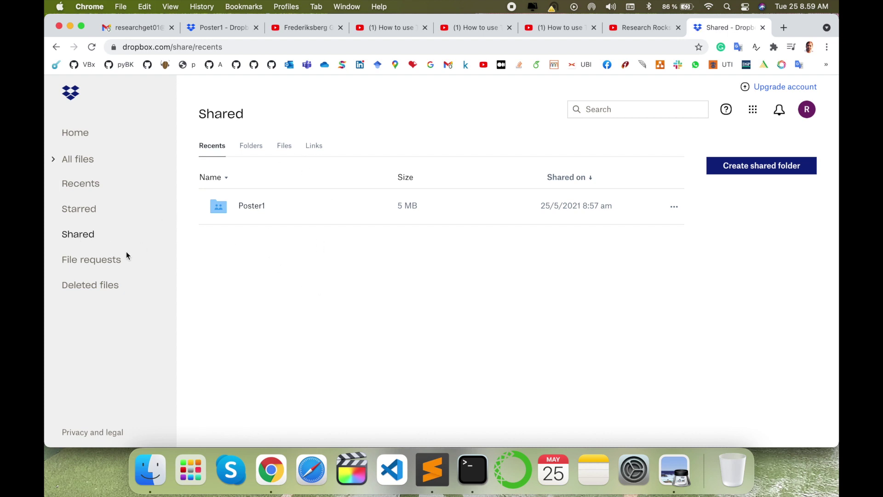
{"action": "left_click", "coordinate": [110, 263]}
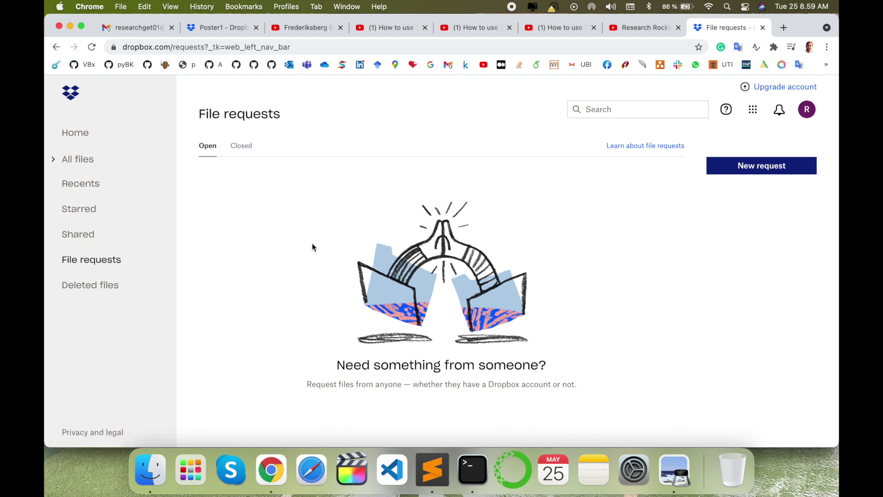
{"action": "left_click", "coordinate": [106, 293]}
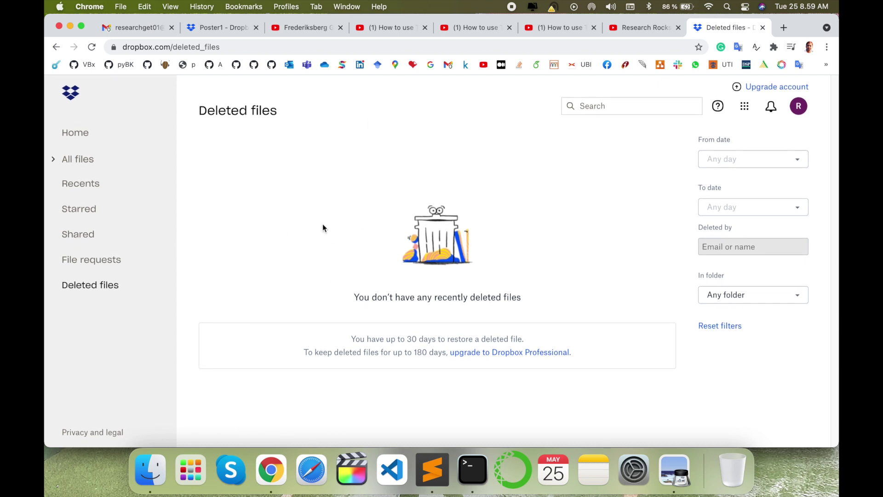
{"action": "left_click", "coordinate": [76, 134]}
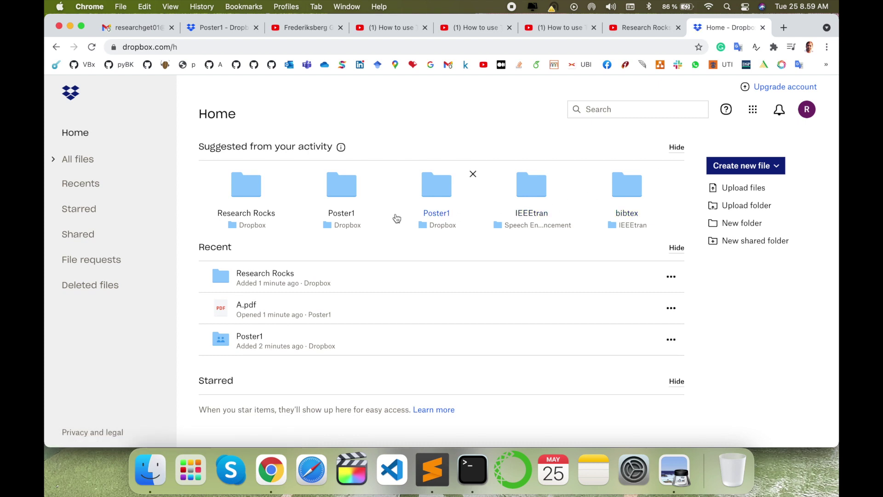
- Download DropboxInstaller.dmg from the Install Dropbox app page, then return to the Home tab
{"action": "left_click", "coordinate": [807, 110]}
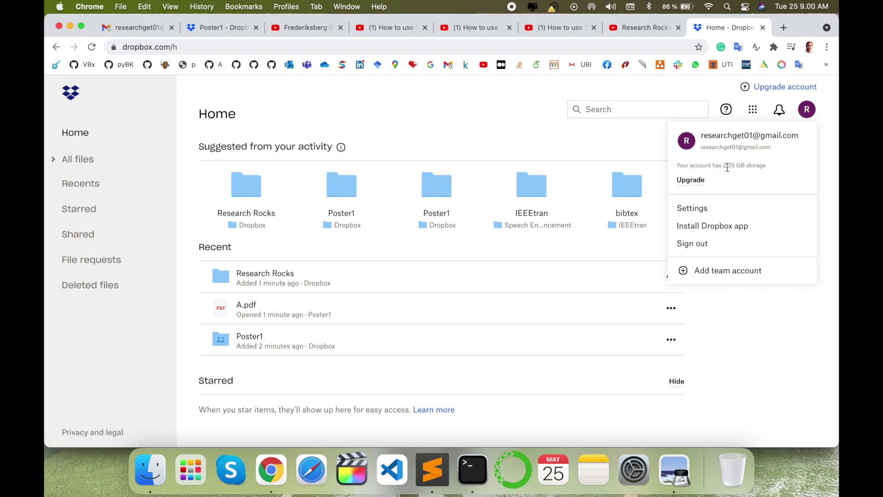
{"action": "triple_click", "coordinate": [756, 167]}
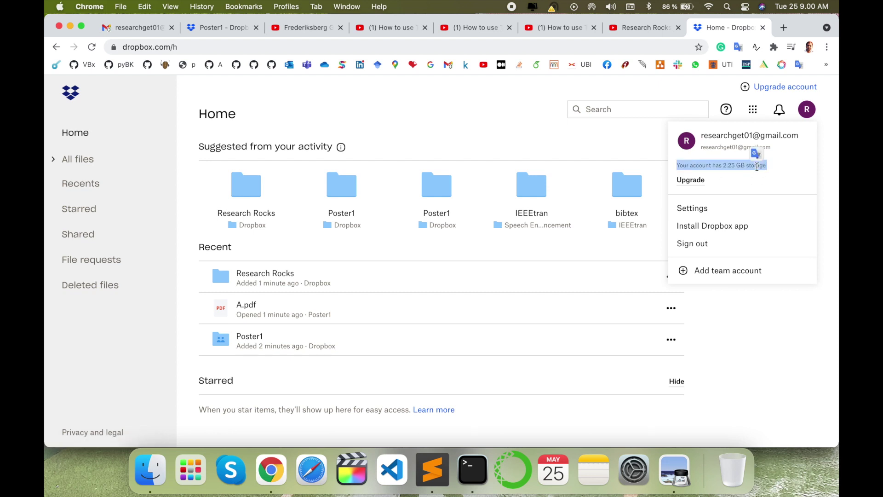
{"action": "left_click", "coordinate": [713, 231]}
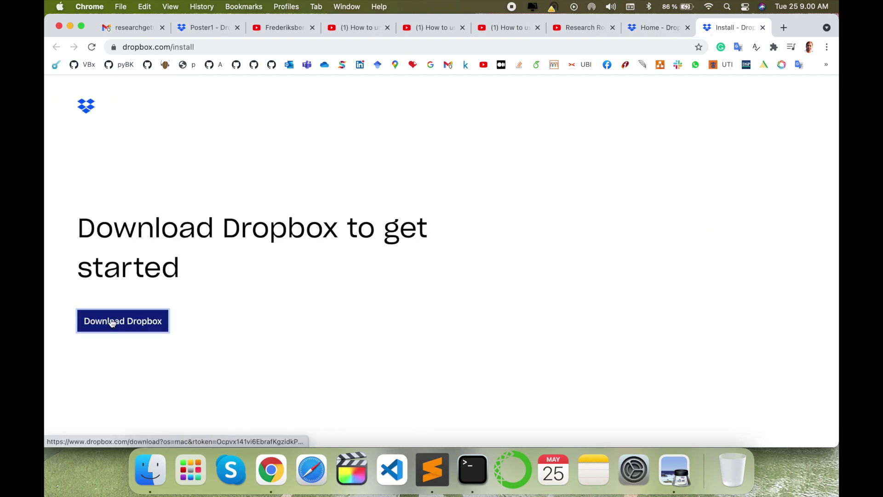
{"action": "left_click", "coordinate": [112, 320]}
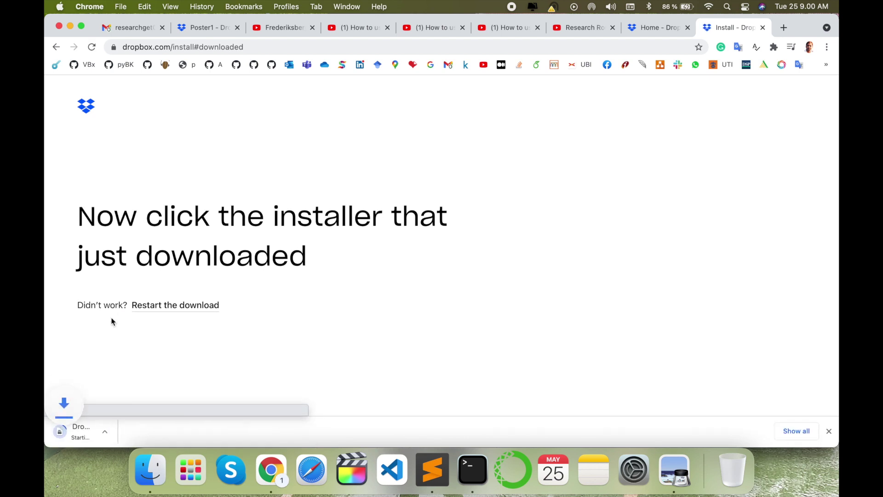
{"action": "left_click", "coordinate": [655, 28]}
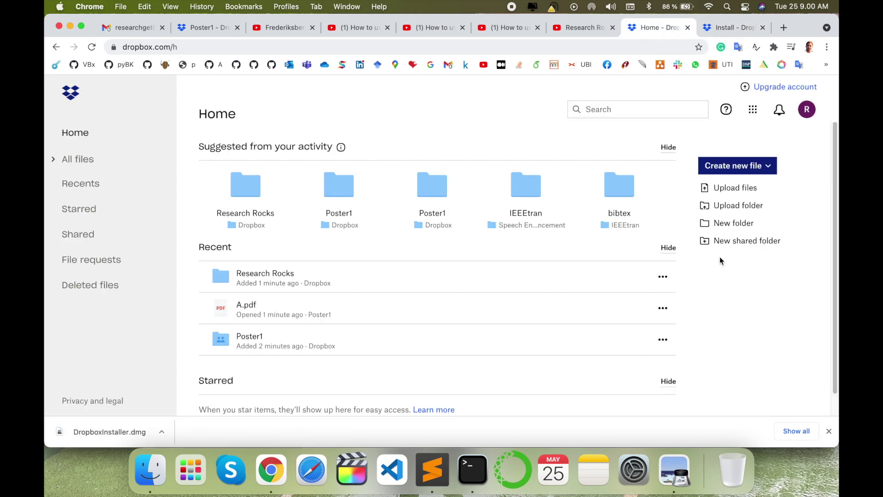
- Close the download bar and return to All files, listing Poster1, Poster2, Research Rocks and Tickets
{"action": "left_click", "coordinate": [828, 431]}
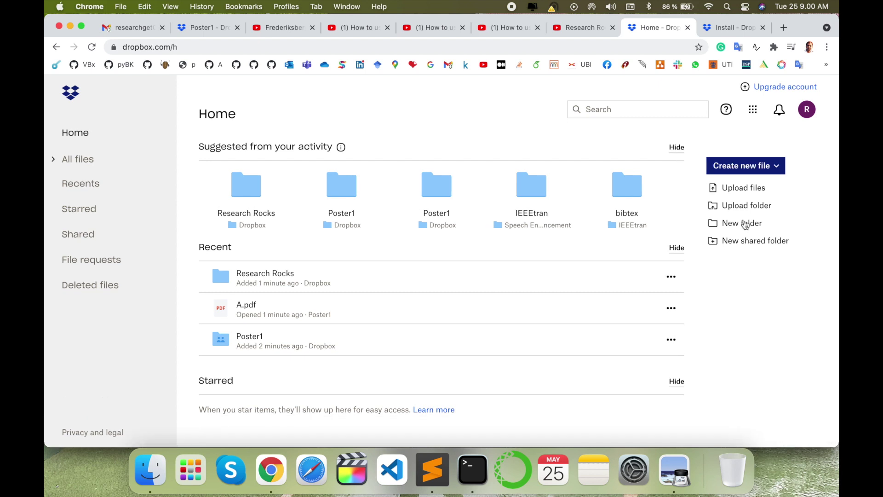
{"action": "left_click", "coordinate": [69, 92]}
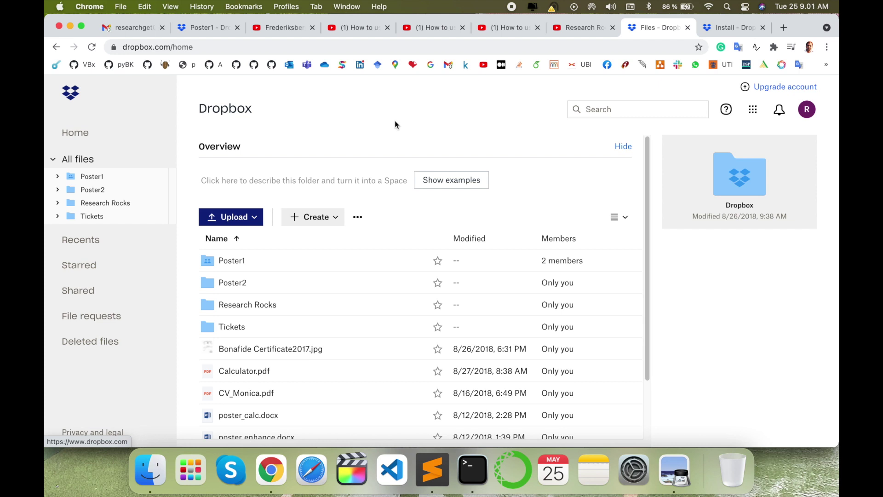
{"action": "left_click", "coordinate": [308, 47]}
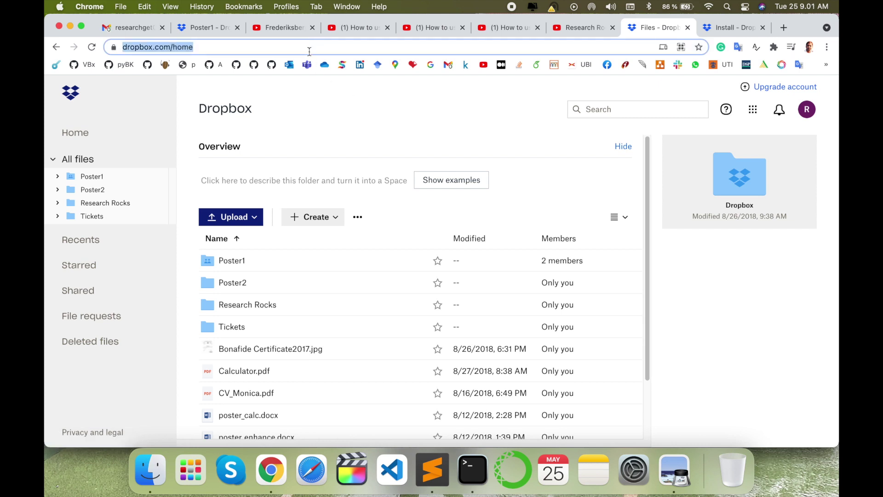